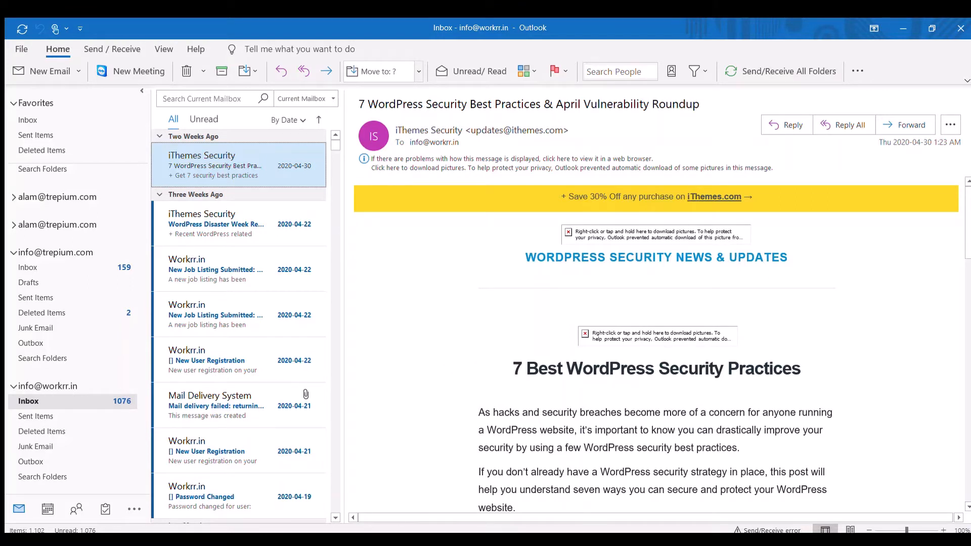
Step: Look through the Sent Items, Junk Email and Inbox folders of the workrr.in mail account
click(30, 415)
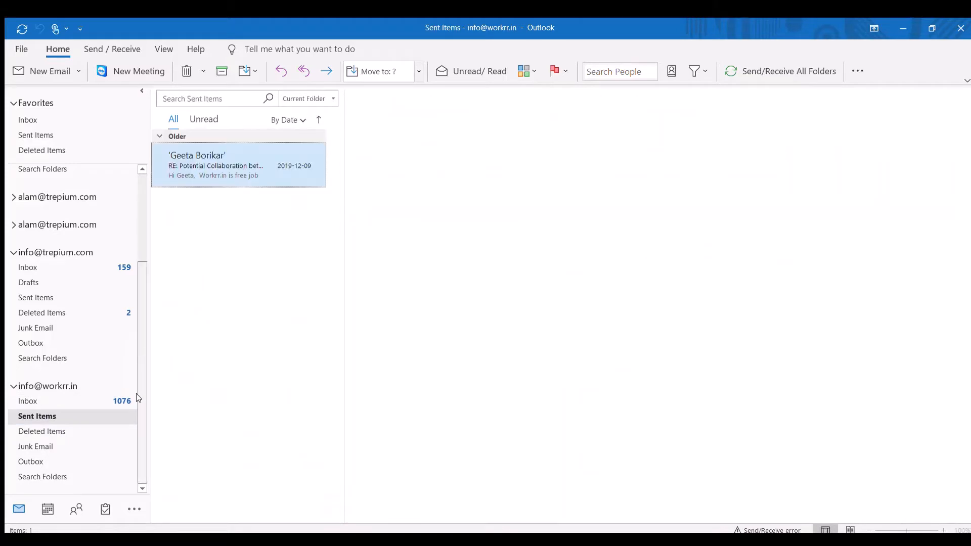
click(36, 446)
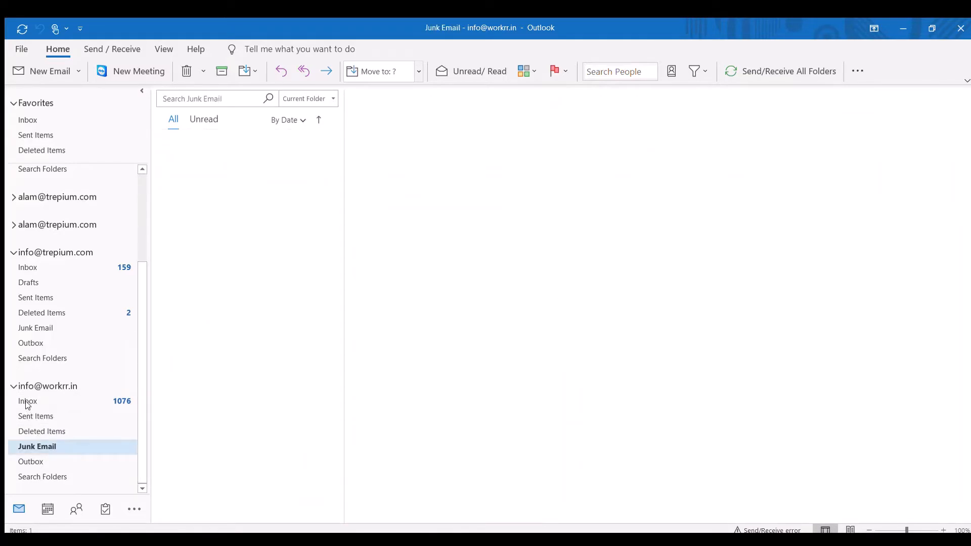
click(27, 402)
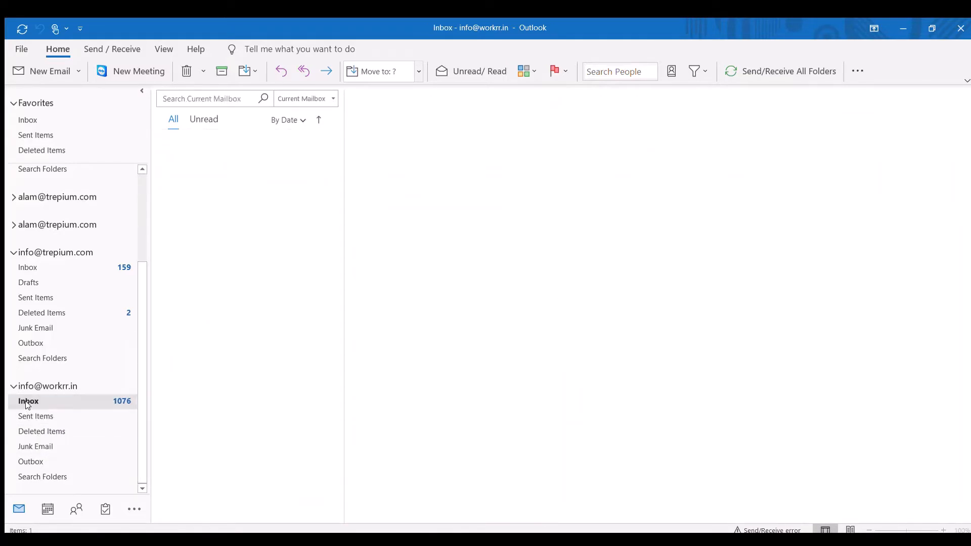
Step: Show the Outlook contacts list and start the Import and Export Wizard
click(75, 508)
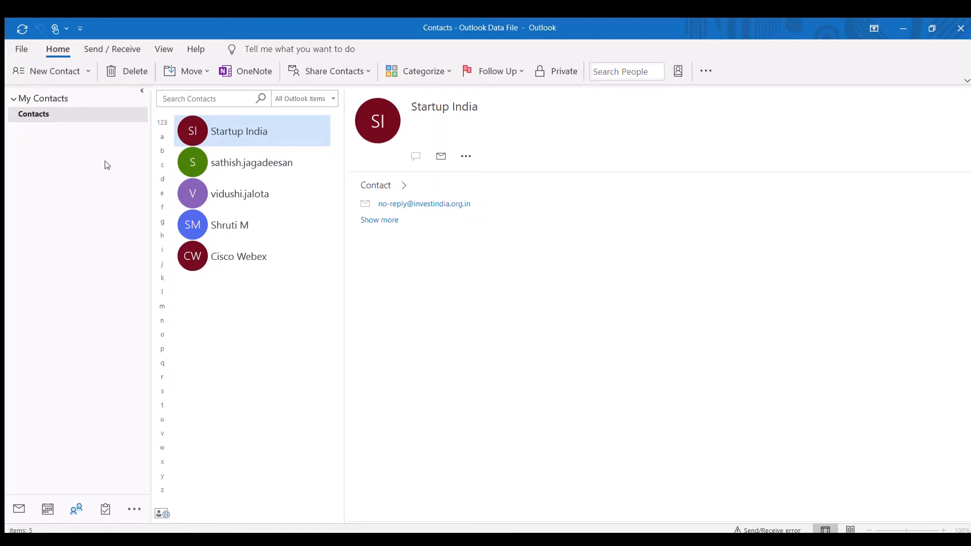
click(21, 48)
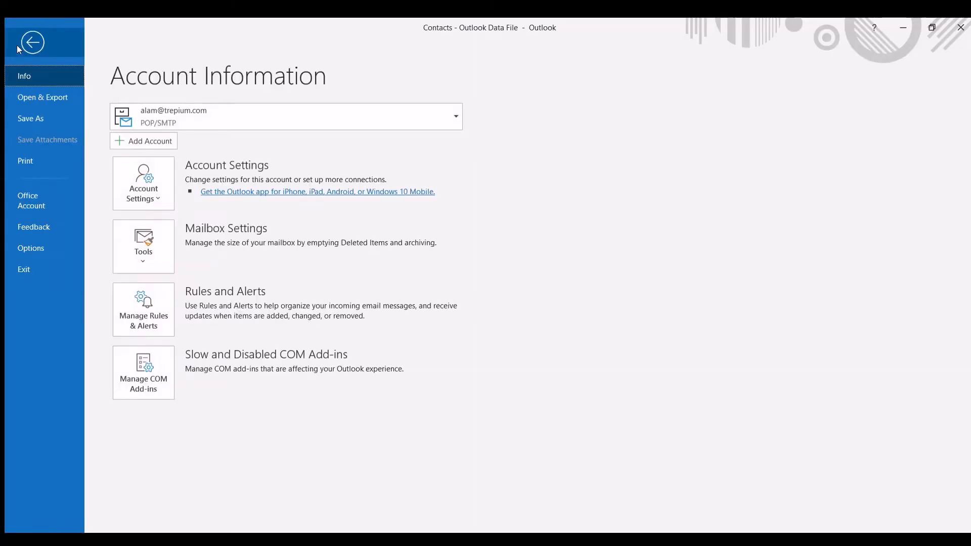
click(27, 98)
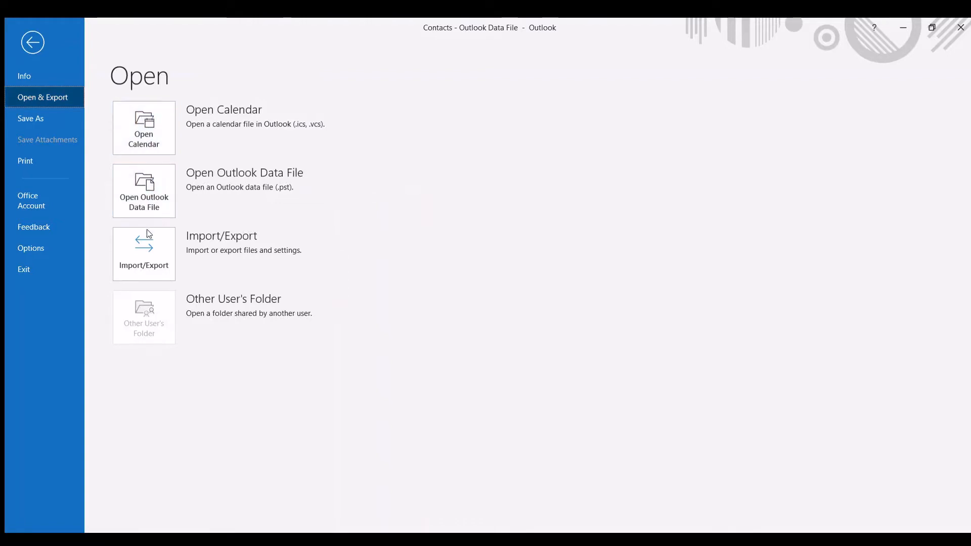
click(146, 266)
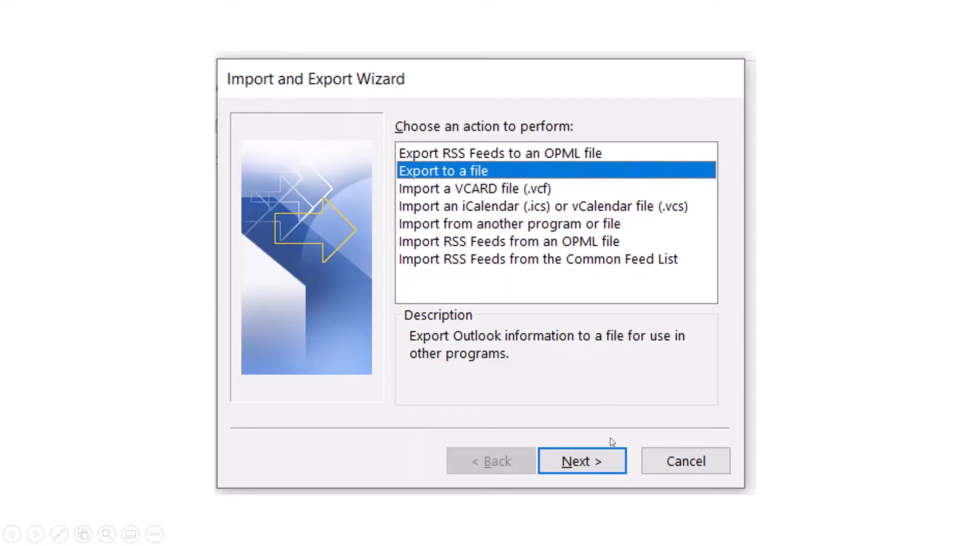
Step: Export the Outlook Data File's Contacts folder as Comma Separated Values to contact.CSV on the Desktop
click(589, 462)
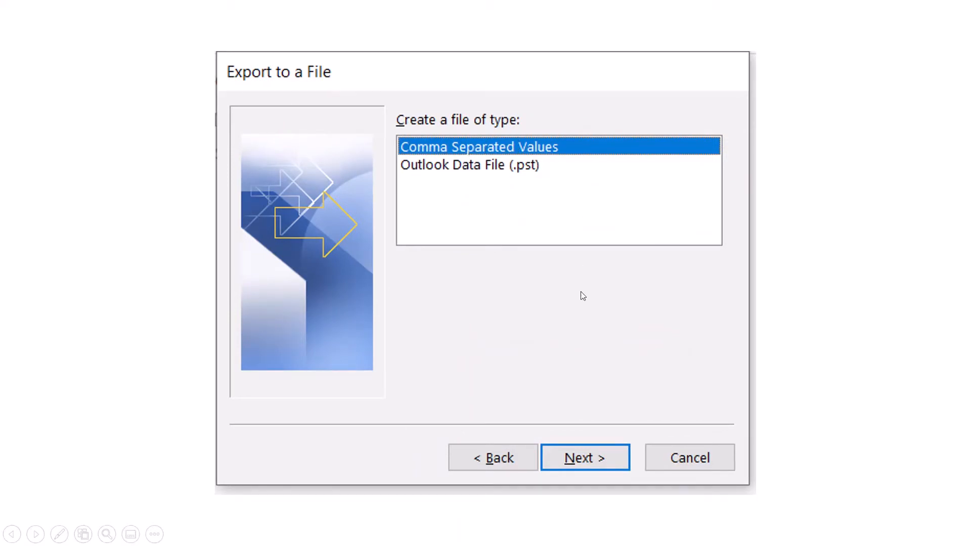
click(587, 462)
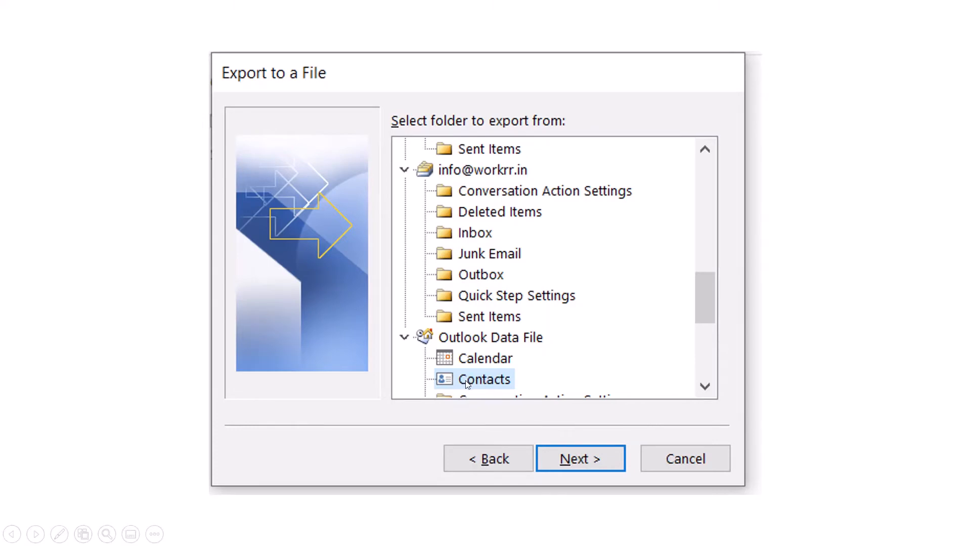
click(580, 459)
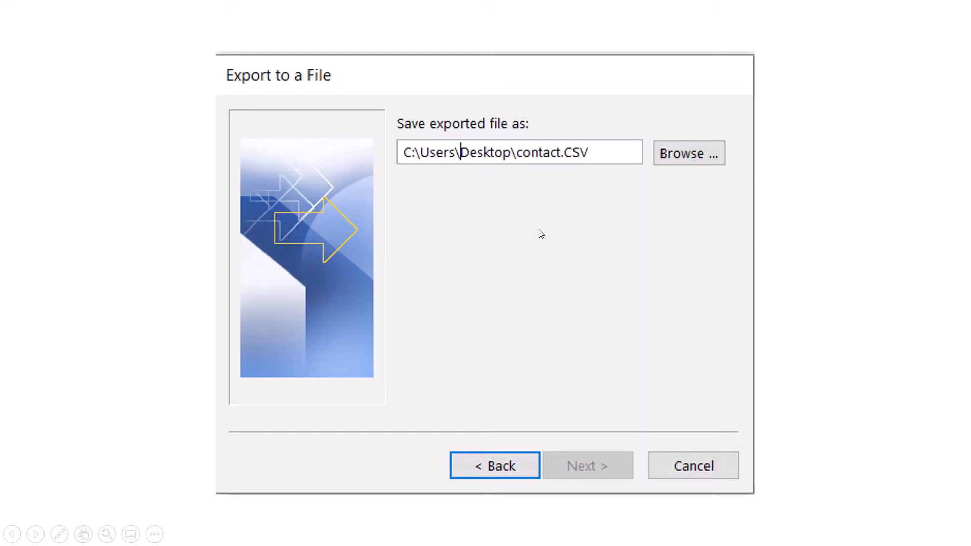
click(600, 466)
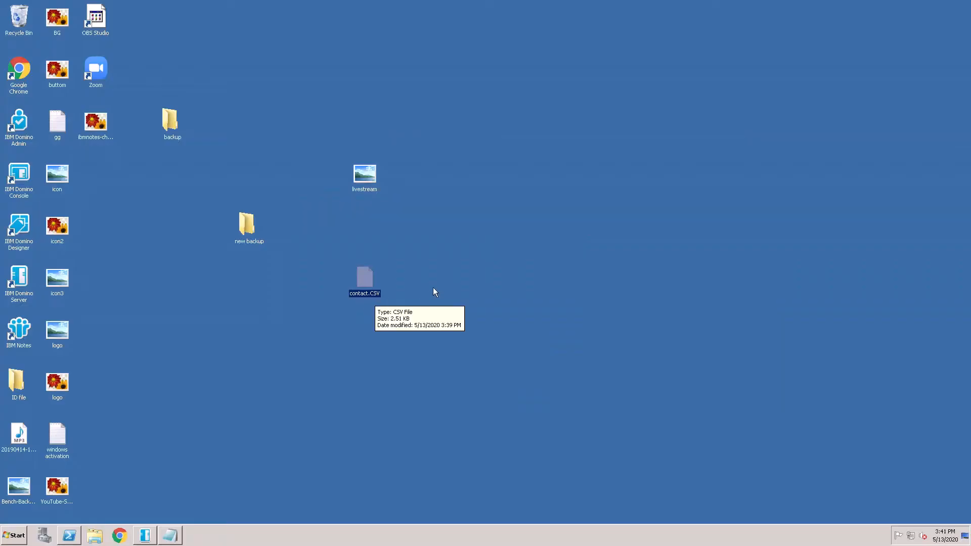
Step: Switch to IBM Notes by launching its client from the desktop and log in with the administrator account's password
click(273, 416)
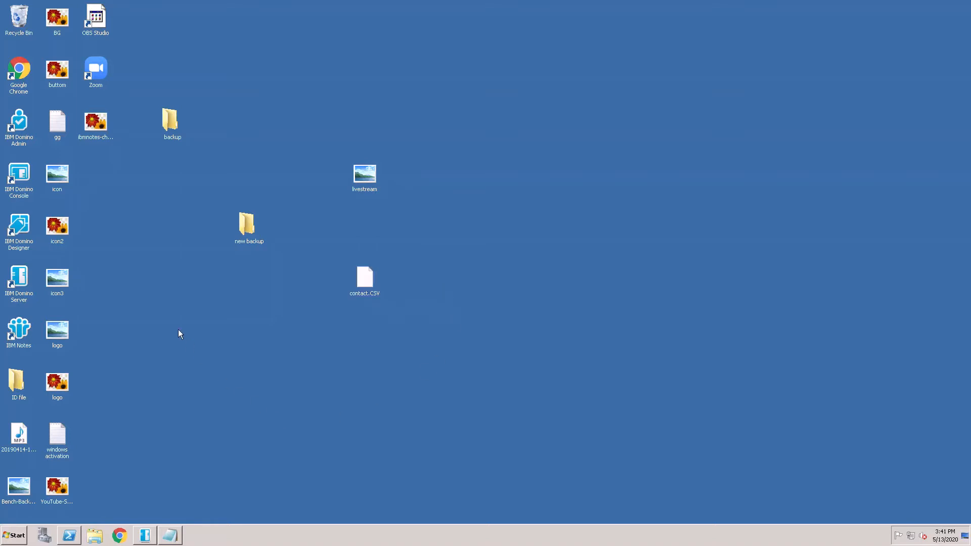
double_click(28, 338)
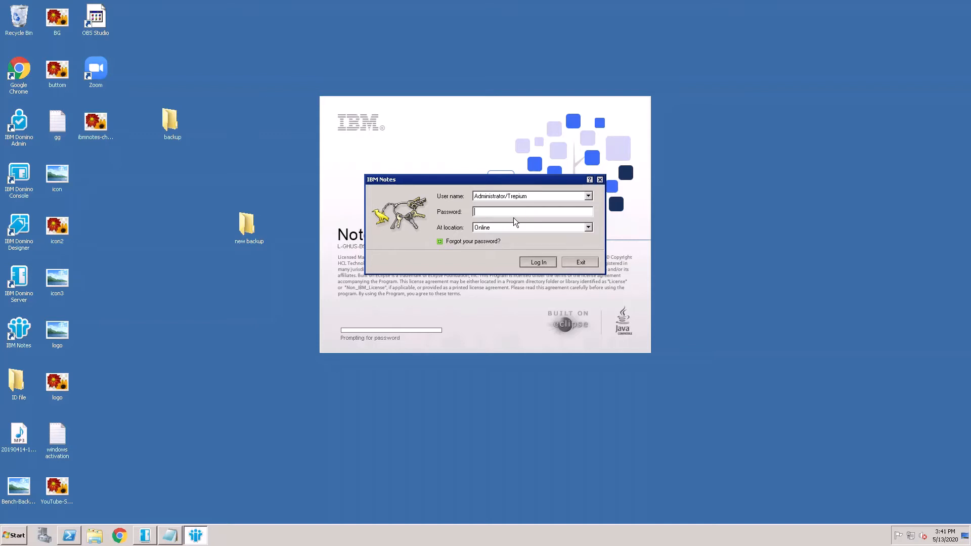
key(super)
key(super)
text(X)
key(BackSpace)
text(XXXXX)
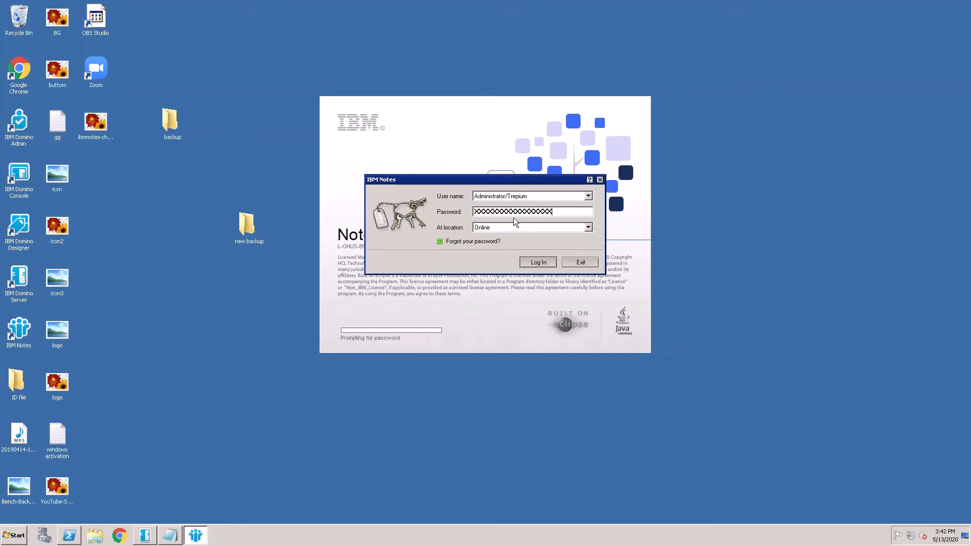
key(Return)
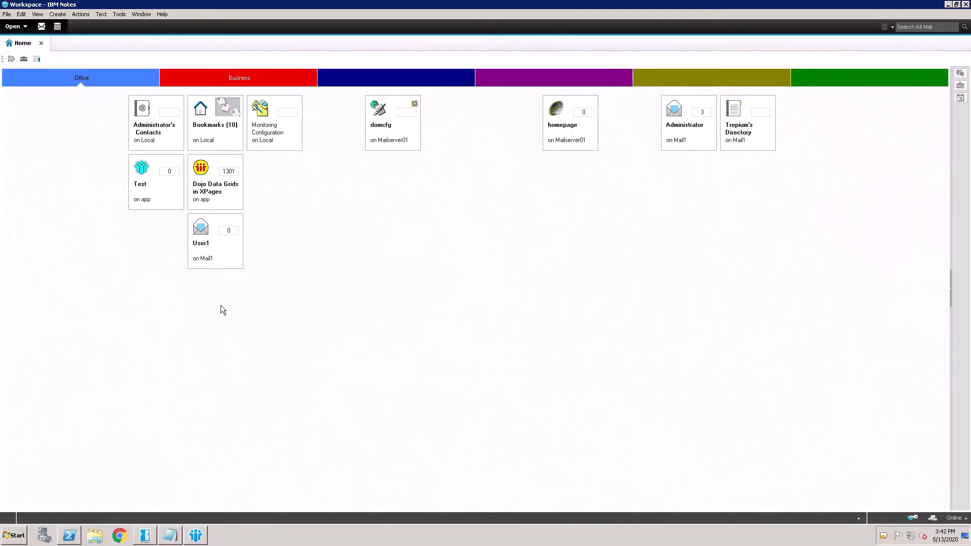
click(169, 142)
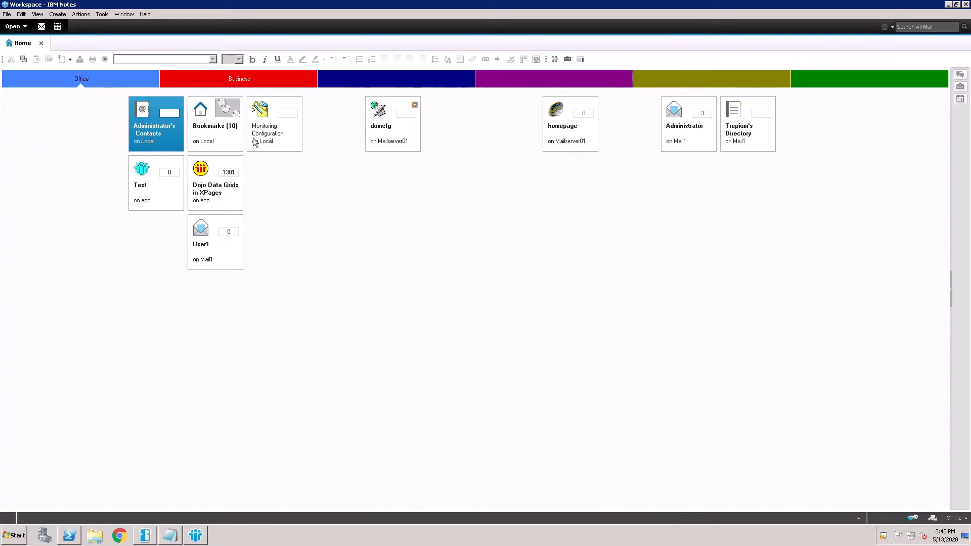
click(383, 226)
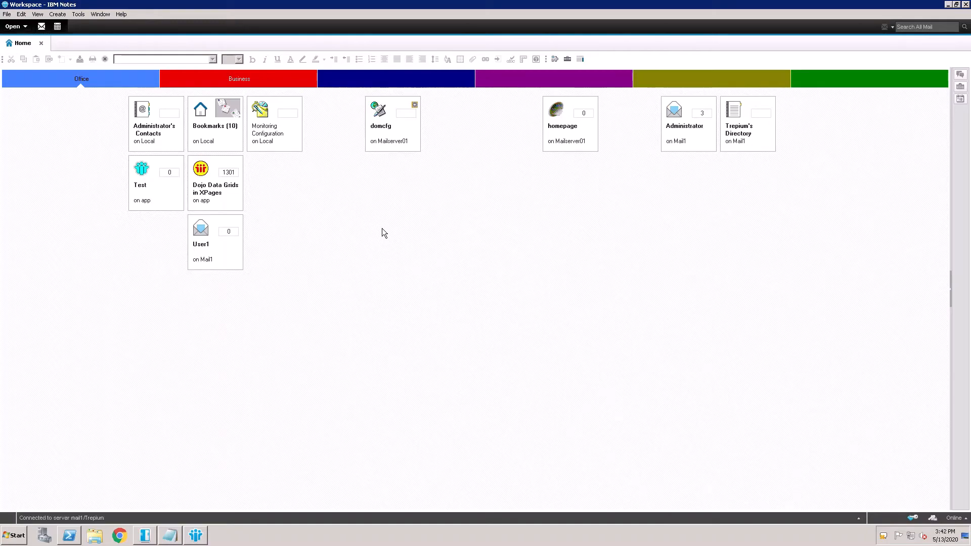
key(ctrl+o)
click(583, 121)
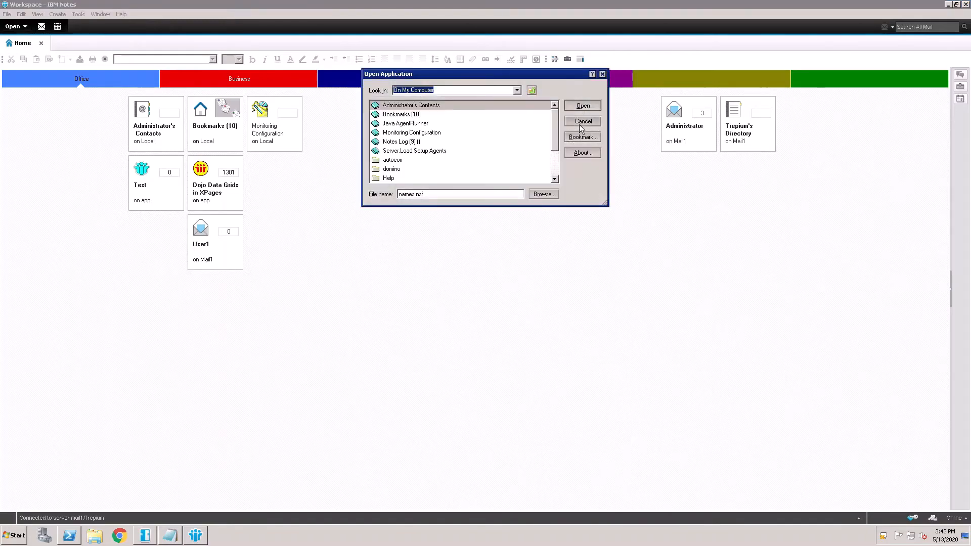
click(7, 14)
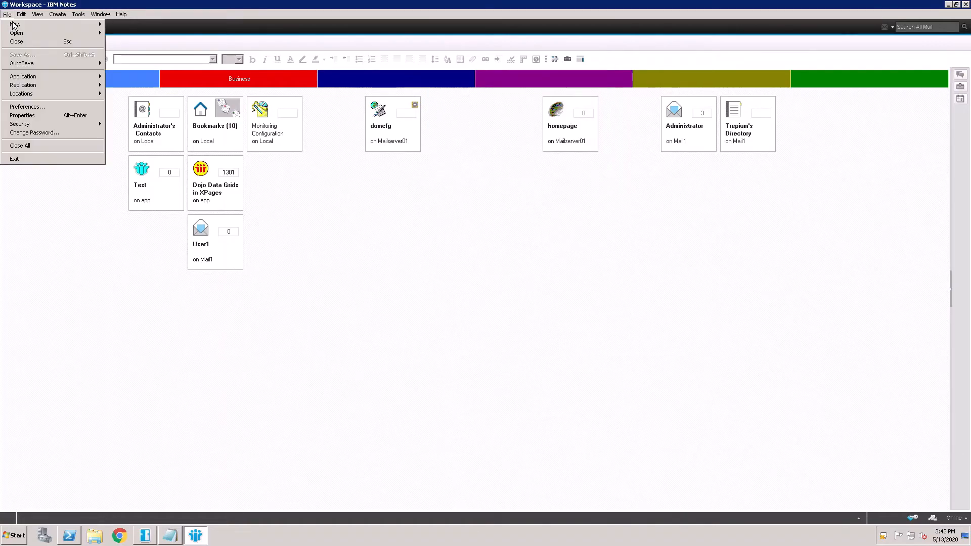
mouse_move(44, 83)
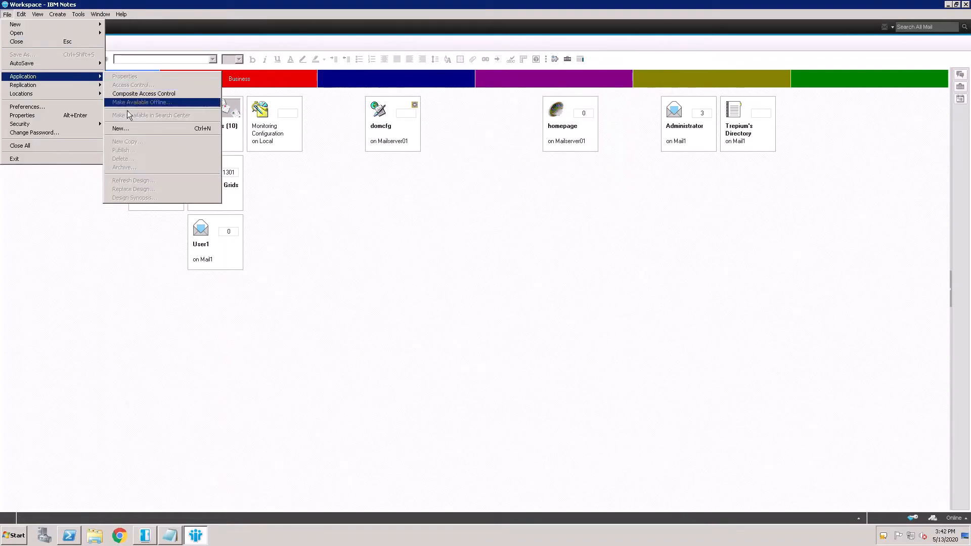
click(91, 207)
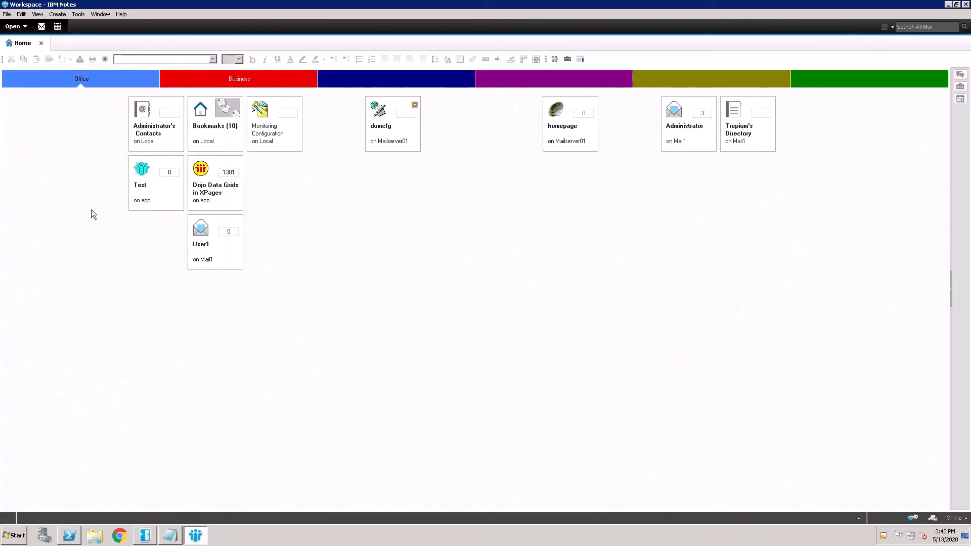
Step: Try to open a local IBM Notes application from On My Computer with the file name names
click(8, 15)
mouse_move(28, 34)
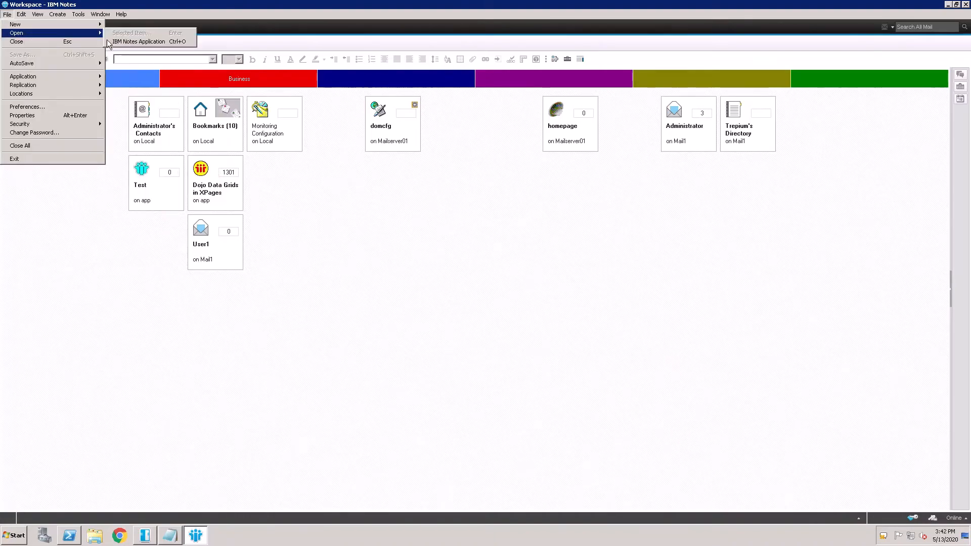
click(146, 45)
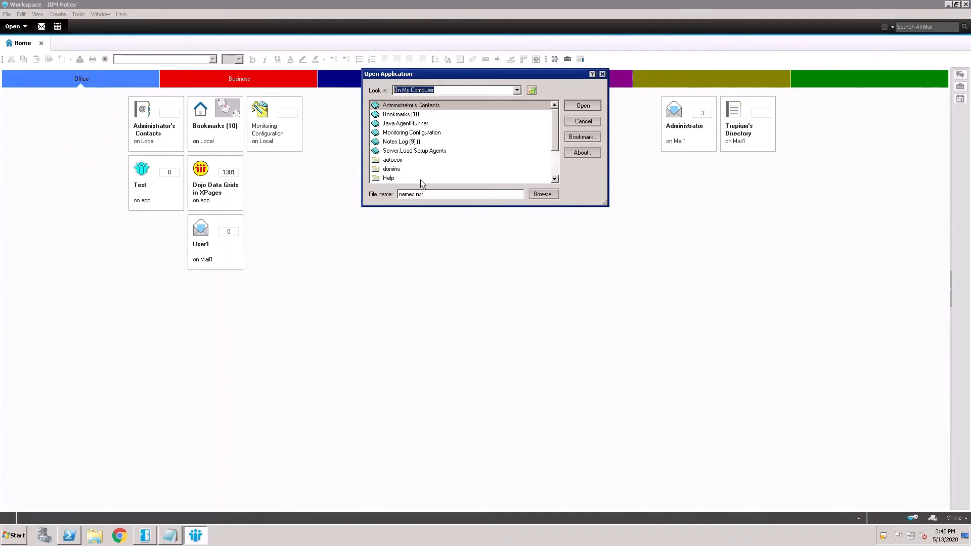
drag(433, 199, 398, 200)
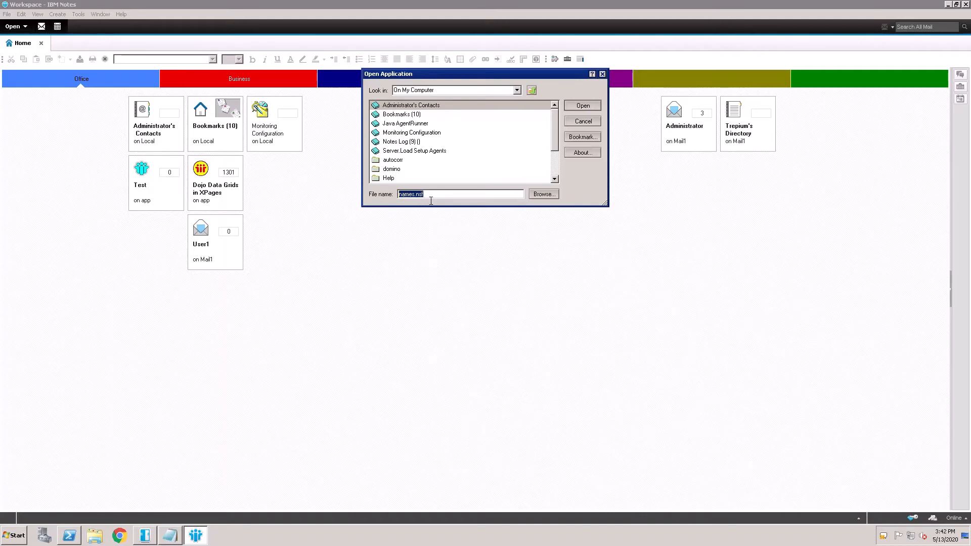
key(BackSpace)
text(names)
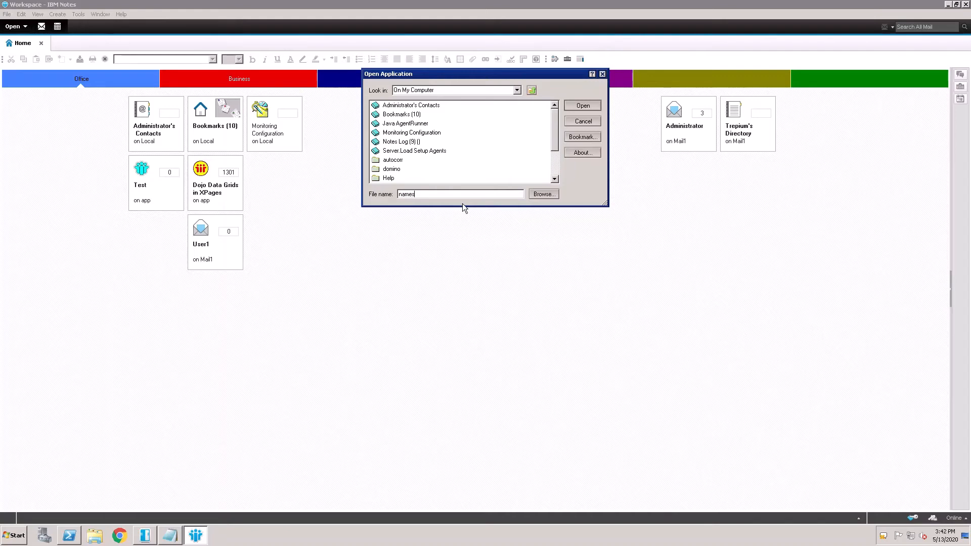
click(587, 120)
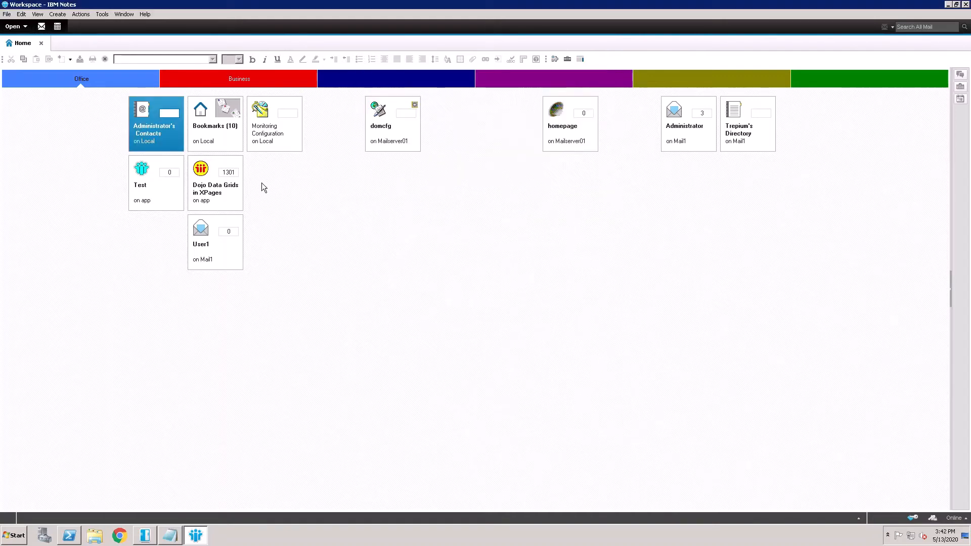
Step: Open the local Administrator's Contacts and import the contacts from the Desktop file contact.CSV
double_click(156, 141)
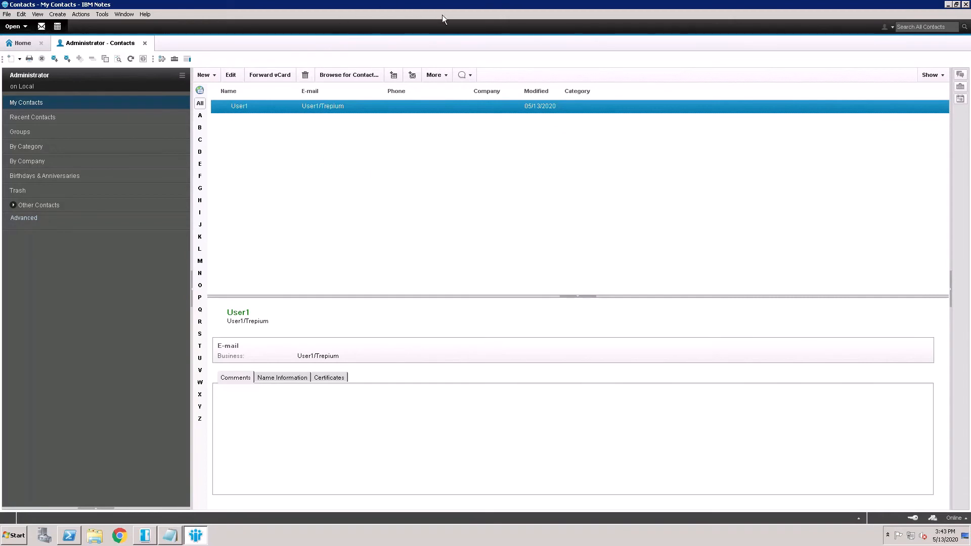
click(452, 78)
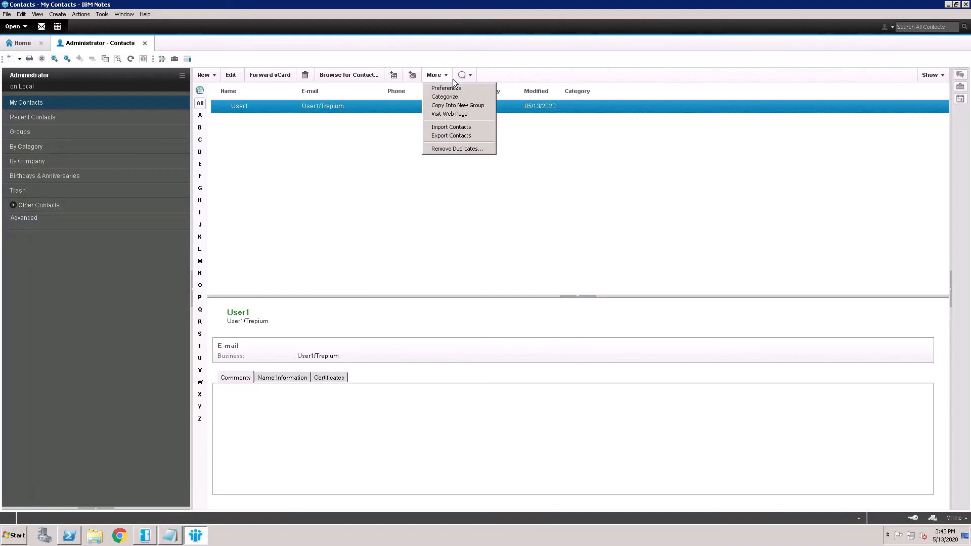
click(454, 132)
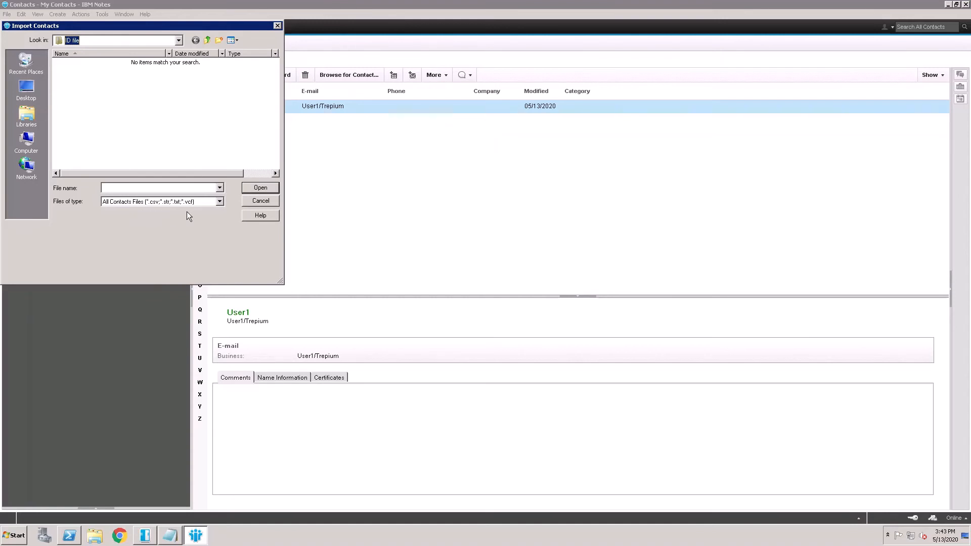
click(35, 96)
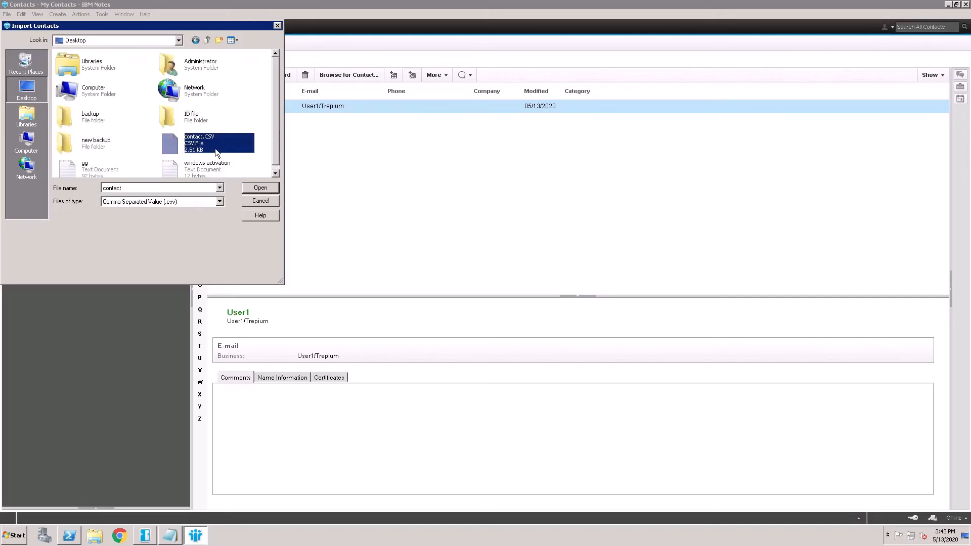
click(271, 187)
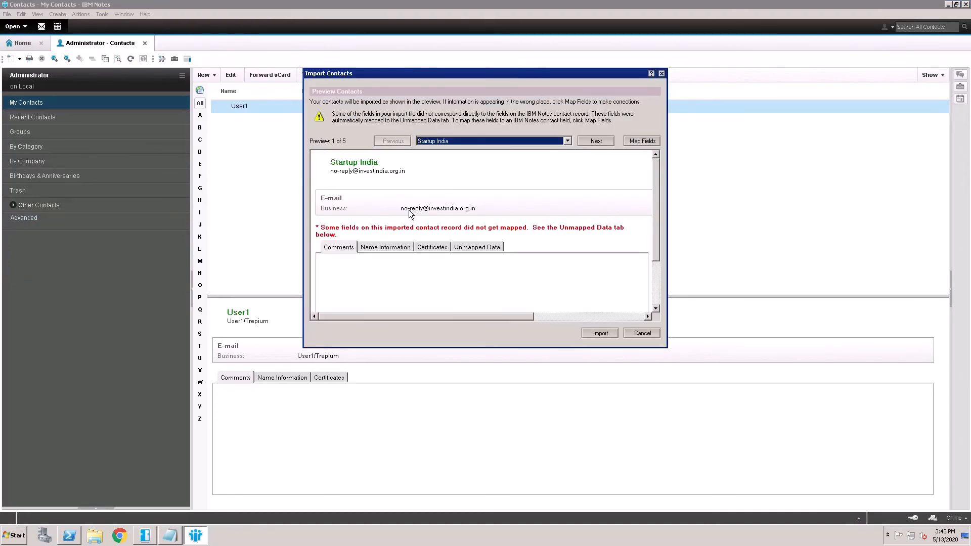
click(608, 335)
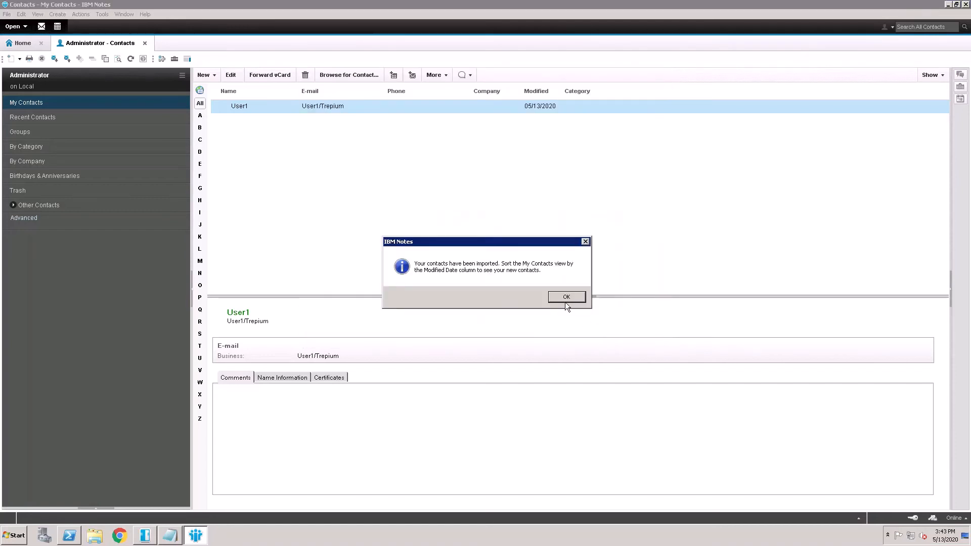
click(566, 301)
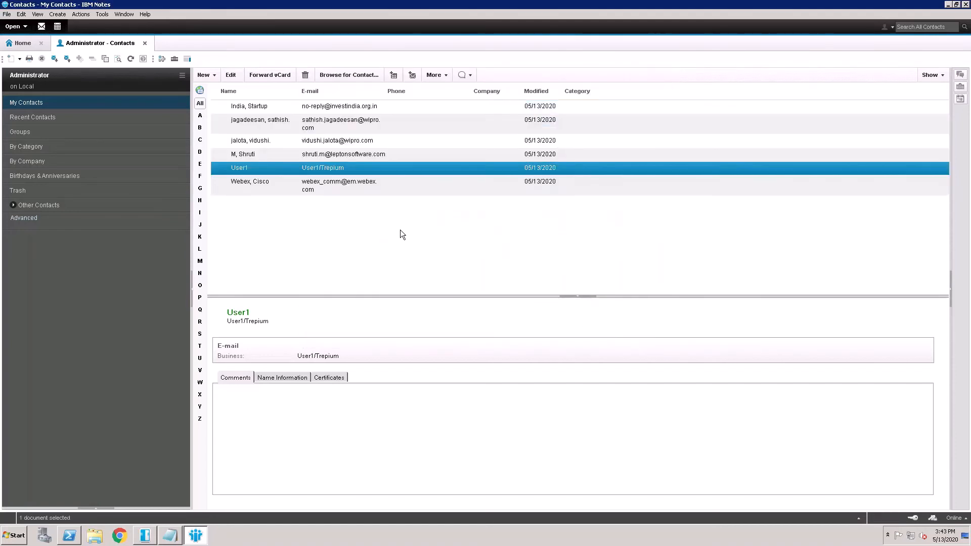
Step: Look through the imported contact records in the My Contacts view
click(348, 159)
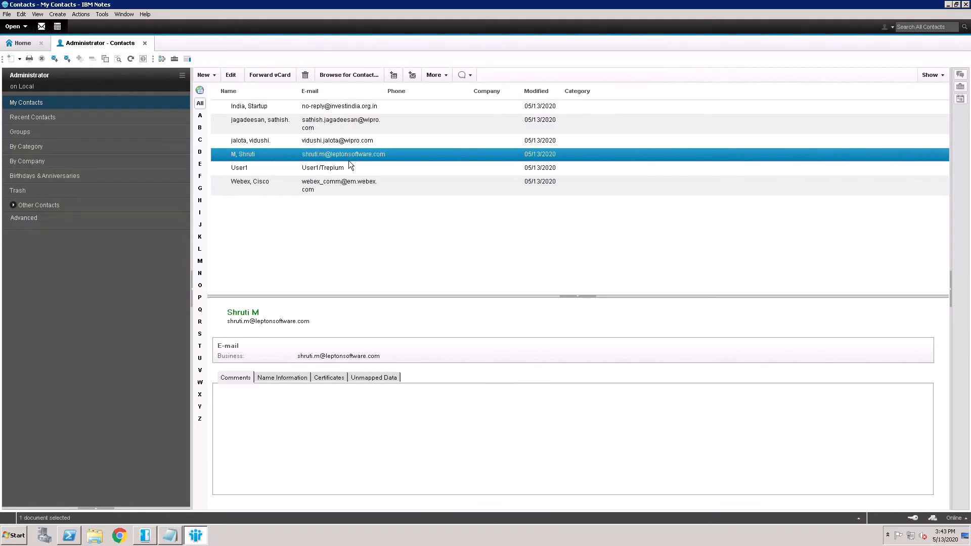
key(Up)
key(Up)
key(Up)
key(Down)
key(Down)
key(Down)
key(Down)
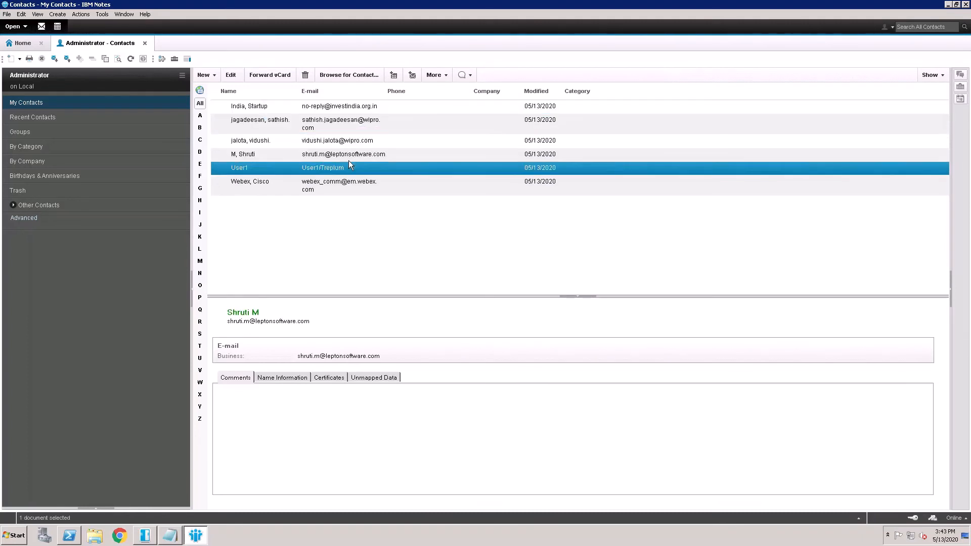
Step: Close and reopen the local Administrator's Contacts and check the imported entries in My Contacts again
key(Down)
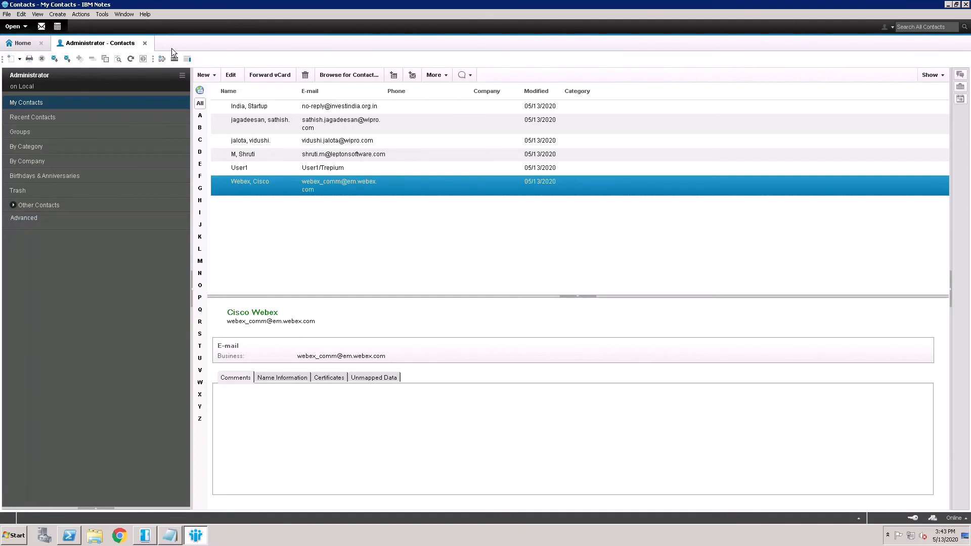
click(150, 47)
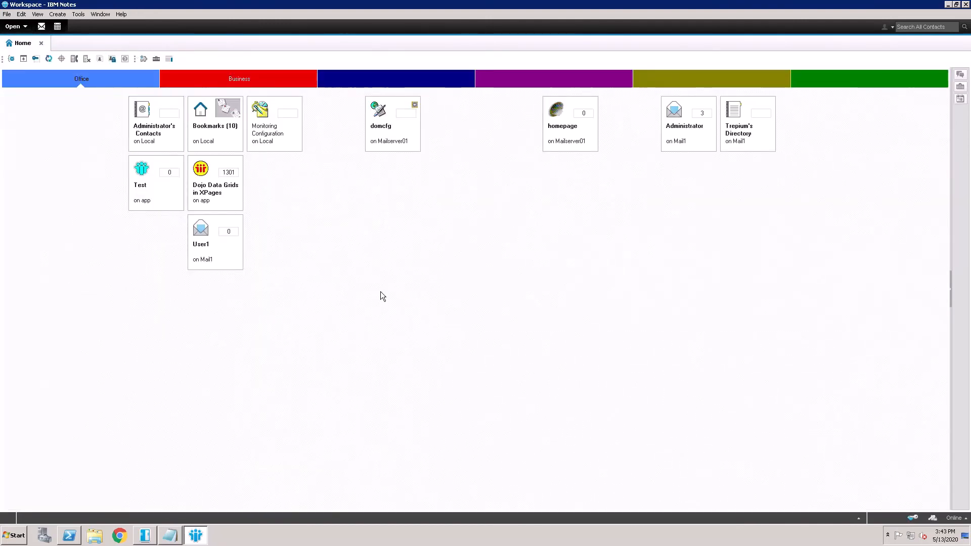
double_click(160, 136)
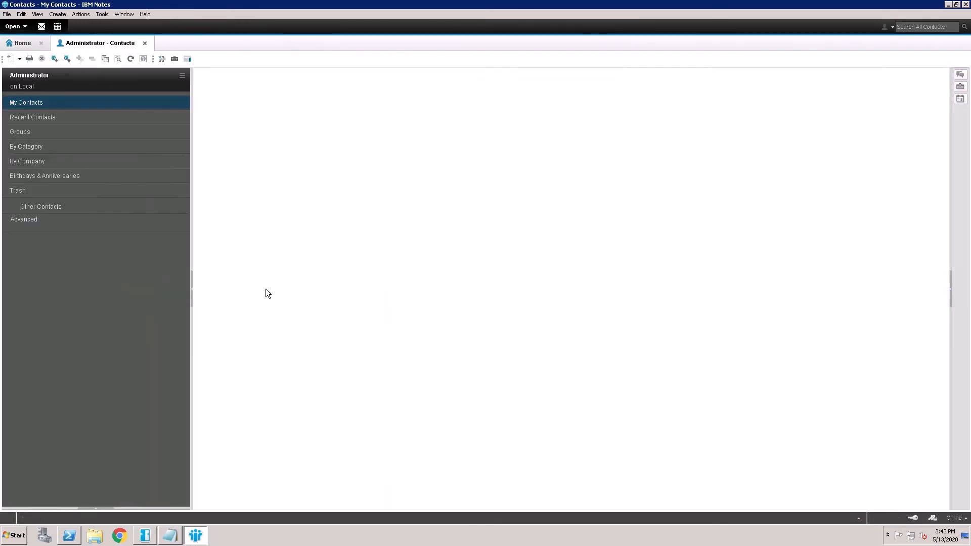
click(283, 158)
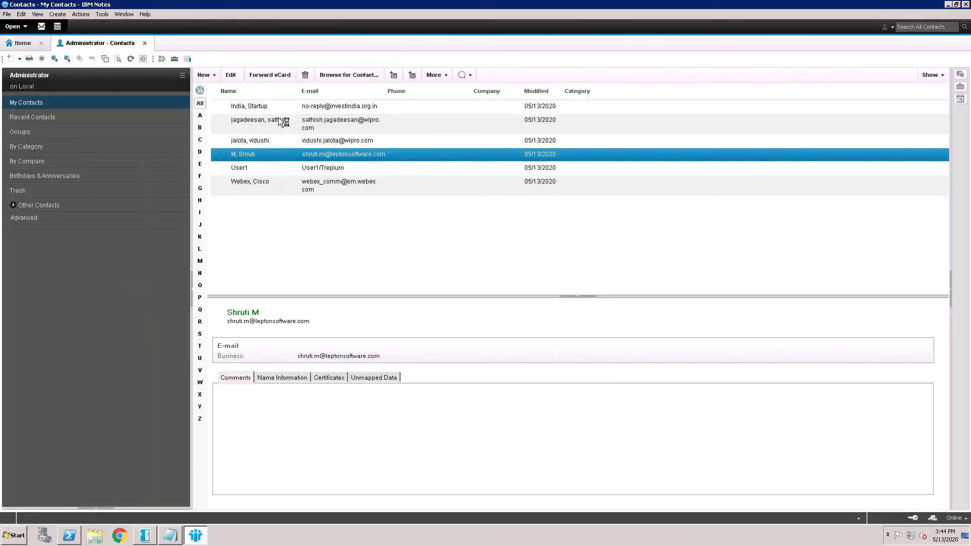
click(278, 107)
click(278, 122)
key(Down)
key(Down)
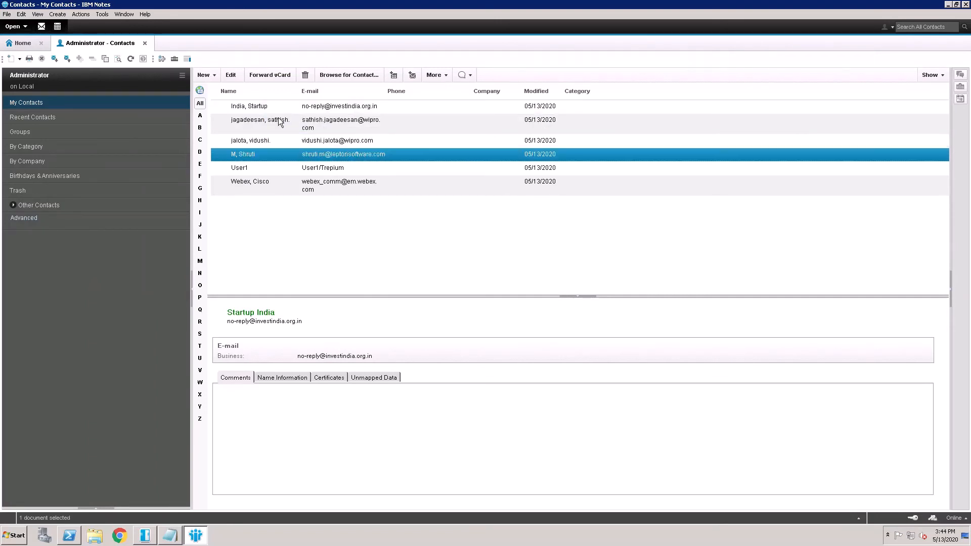
Step: Open the fourth contact's record, review its Name Information, Certificates, Unmapped Data and Comments sections, and close the record
double_click(272, 156)
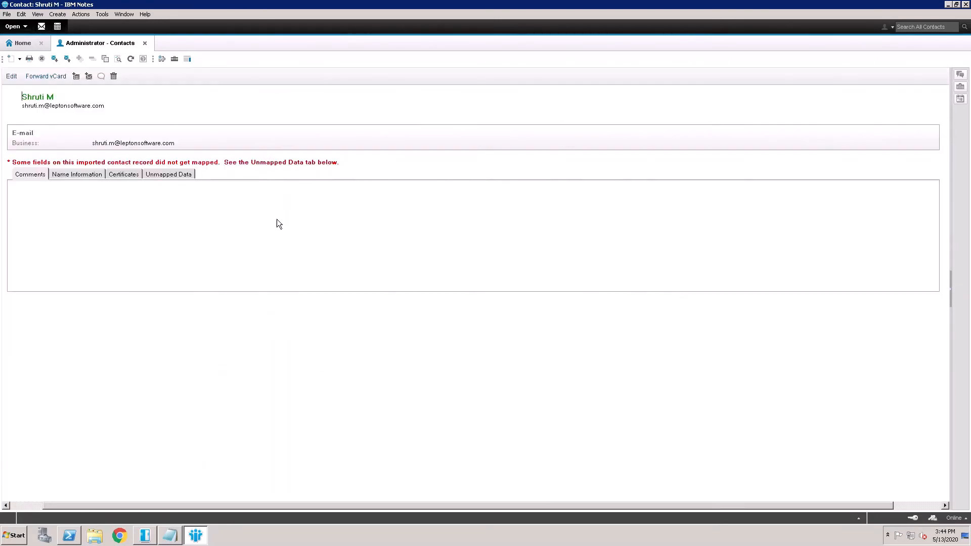
click(78, 175)
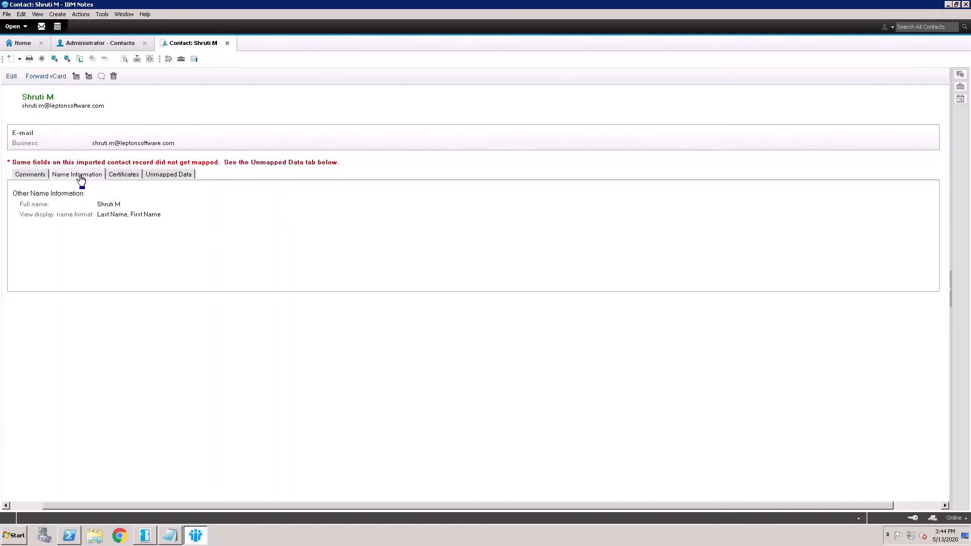
click(130, 175)
click(166, 175)
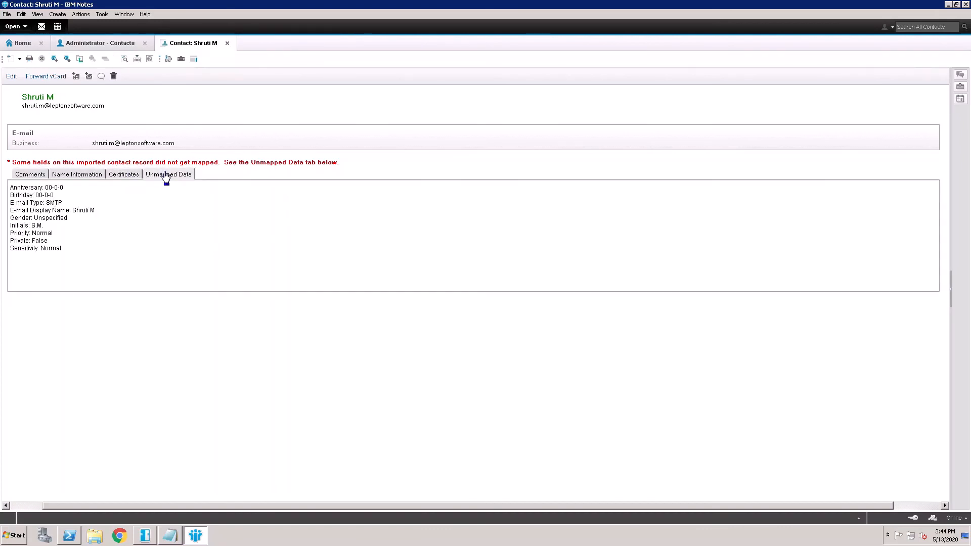
click(101, 176)
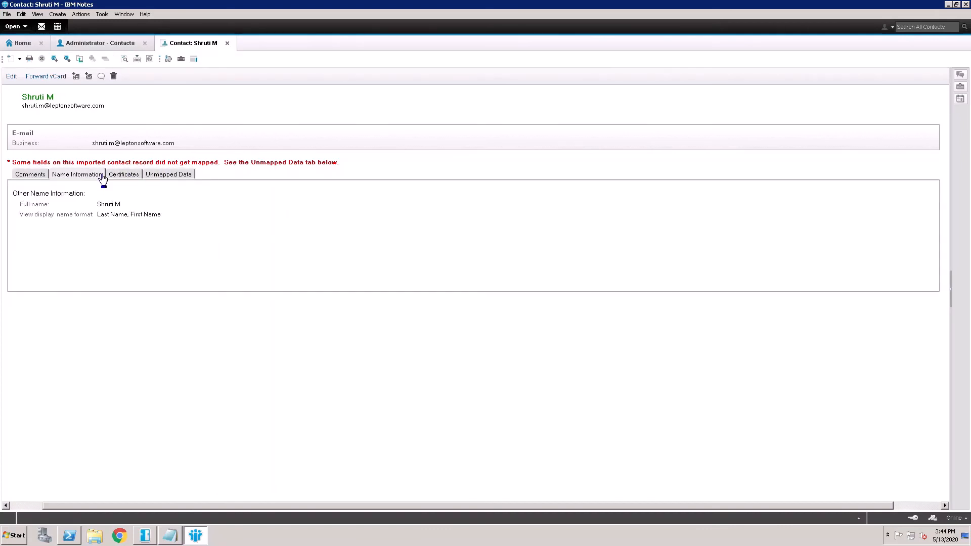
click(33, 175)
click(232, 45)
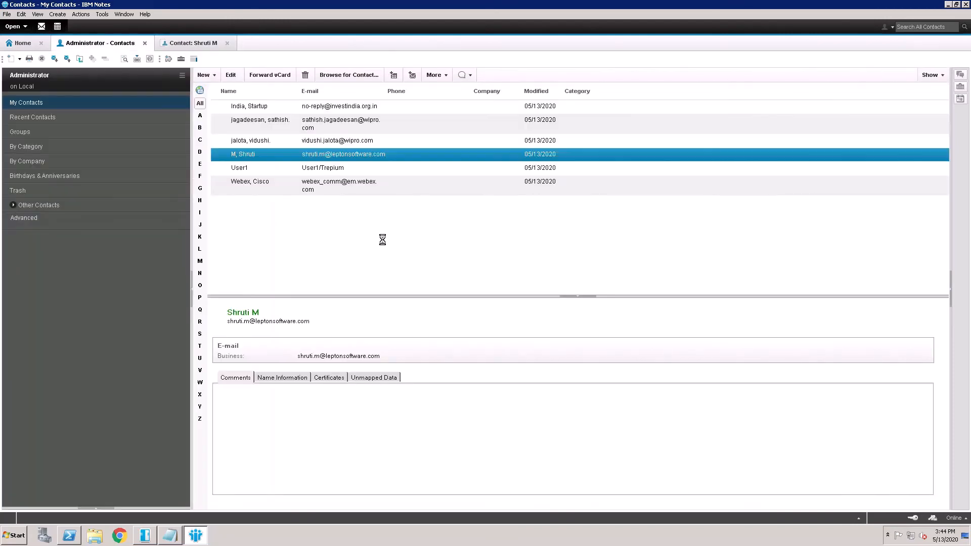